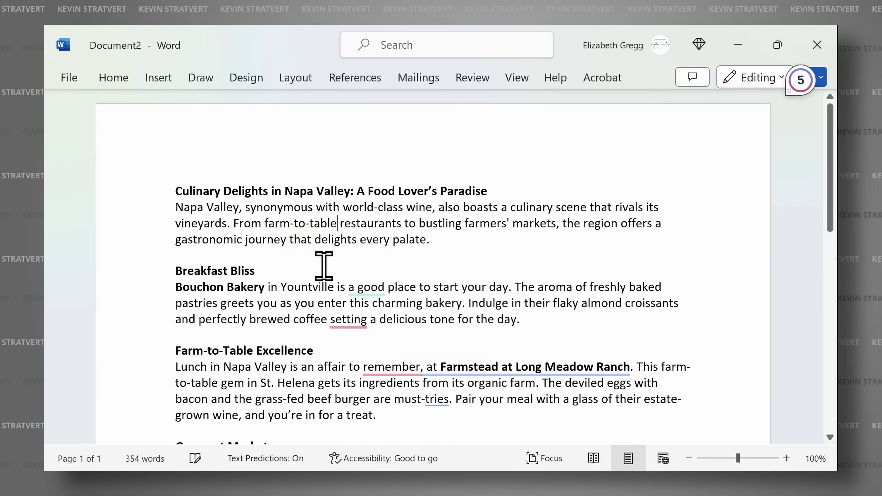
Open Grammarly's More ideas list for the Presentation Materials reply
{"action": "mouse_move", "coordinate": [360, 285]}
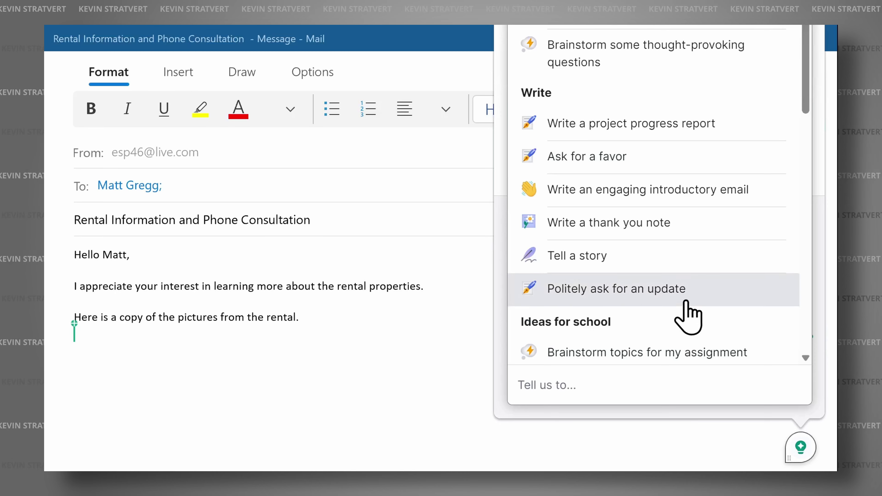
{"action": "scroll", "coordinate": [686, 309], "scroll_direction": "down", "scroll_amount": 5}
{"action": "scroll", "coordinate": [686, 314], "scroll_direction": "down", "scroll_amount": 5}
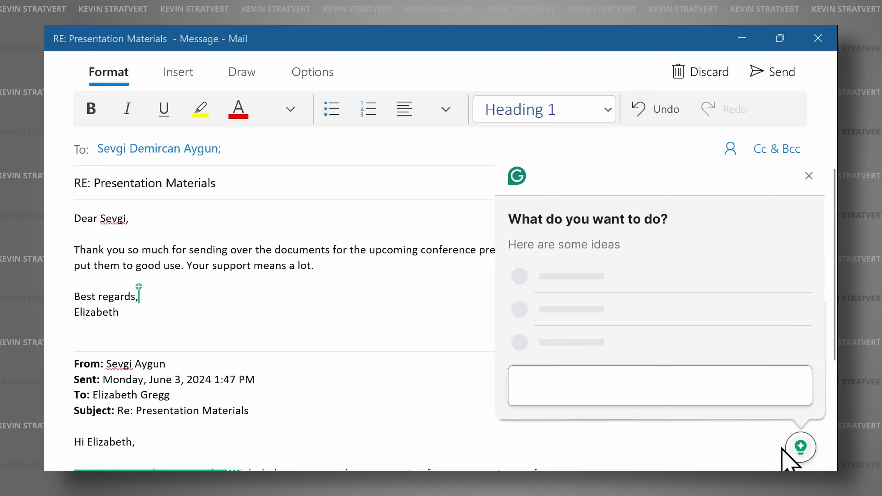
{"action": "left_click", "coordinate": [736, 340]}
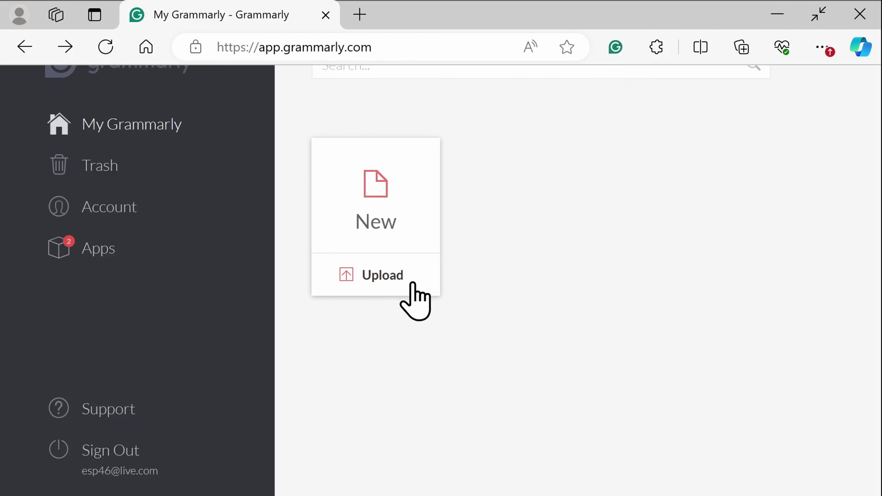
Create a new blank Grammarly document in full screen and paste in the Napa Valley article
{"action": "left_click", "coordinate": [415, 225]}
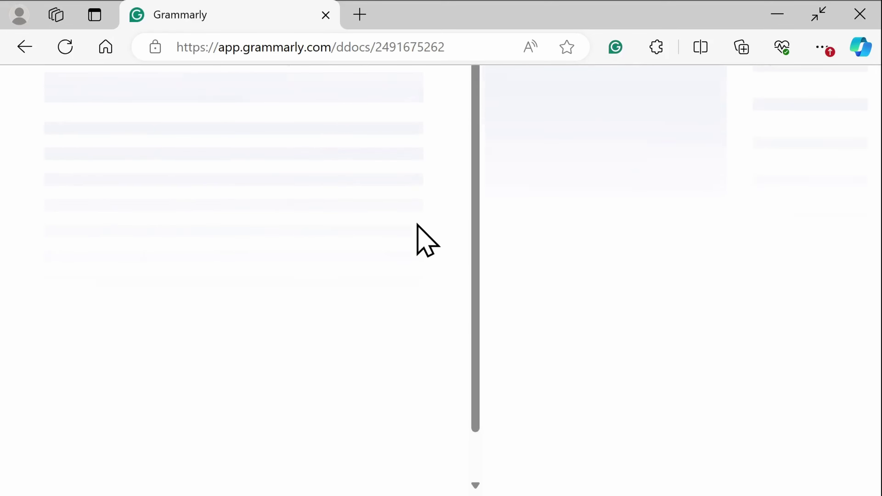
{"action": "key", "text": "F11"}
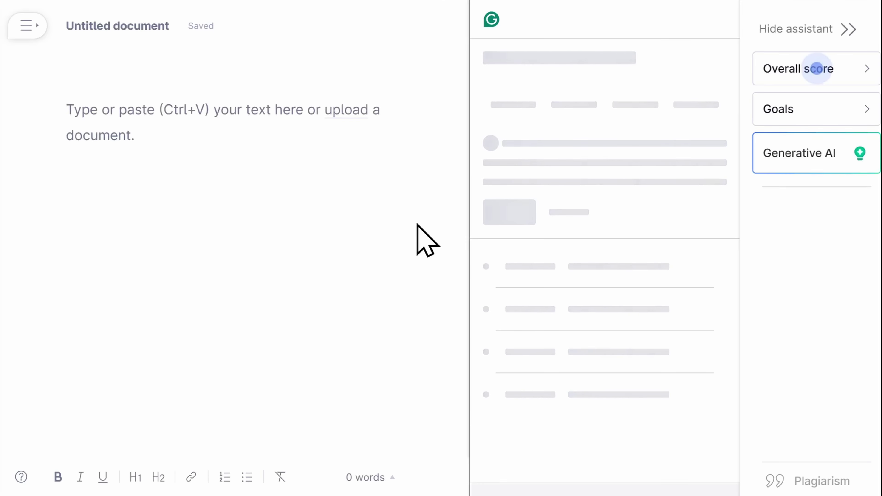
{"action": "key", "text": "ctrl+v"}
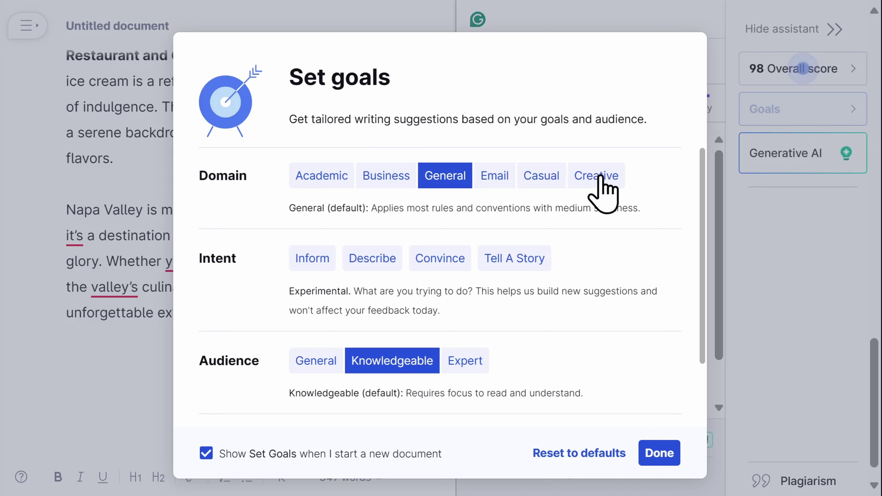
Apply goals of Creative domain, Inform intent and General audience to the article
{"action": "left_click", "coordinate": [601, 177]}
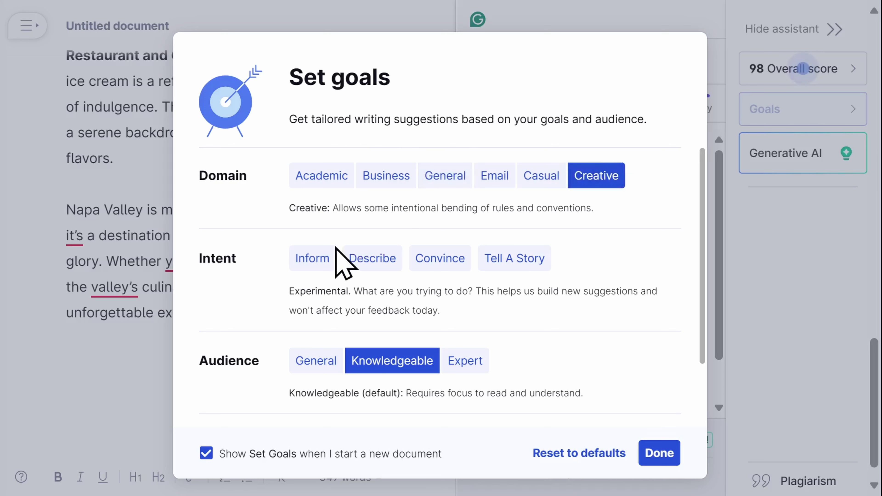
{"action": "left_click", "coordinate": [315, 259]}
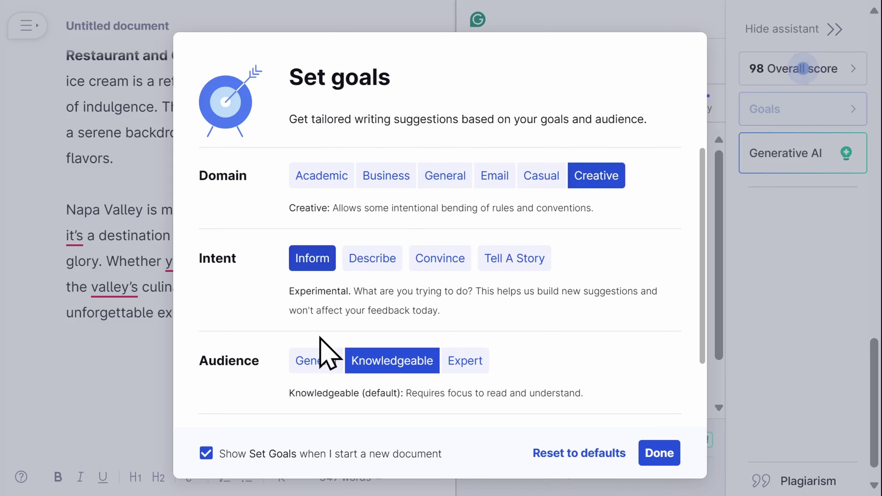
{"action": "left_click", "coordinate": [318, 364]}
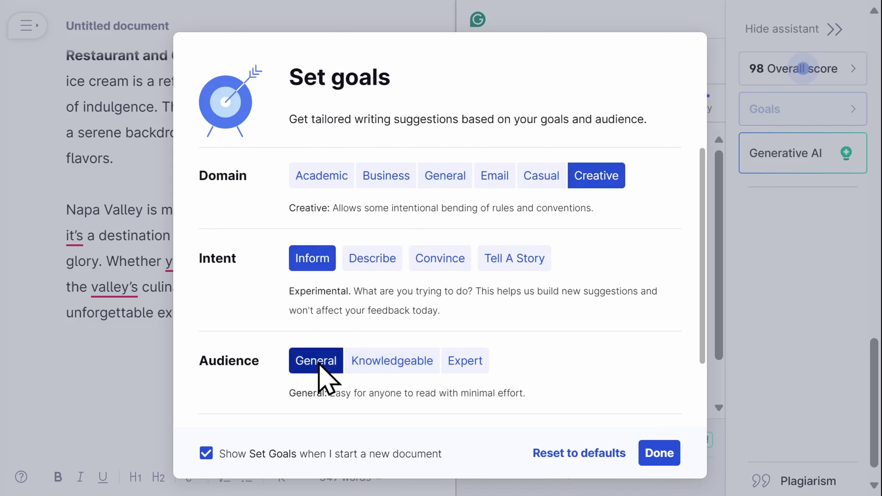
{"action": "left_click", "coordinate": [655, 455]}
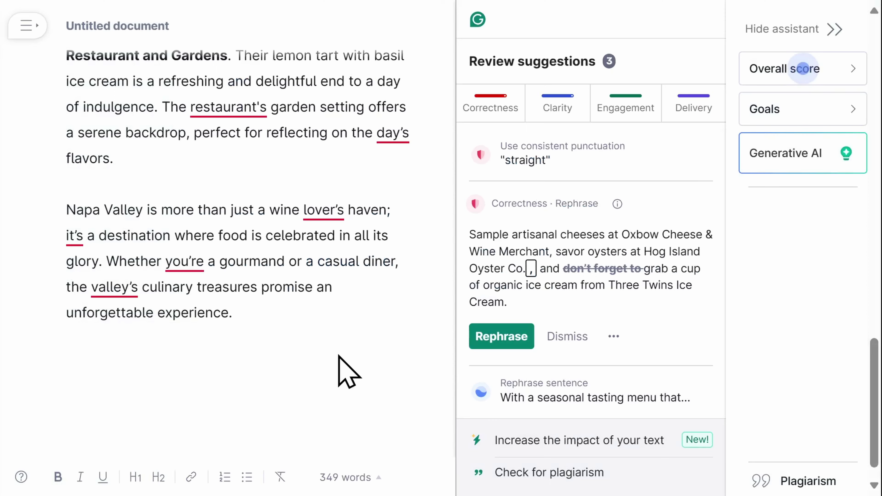
Dismiss the Use consistent punctuation suggestion, leaving two suggestions for the article
{"action": "scroll", "coordinate": [340, 356], "scroll_direction": "up", "scroll_amount": 15}
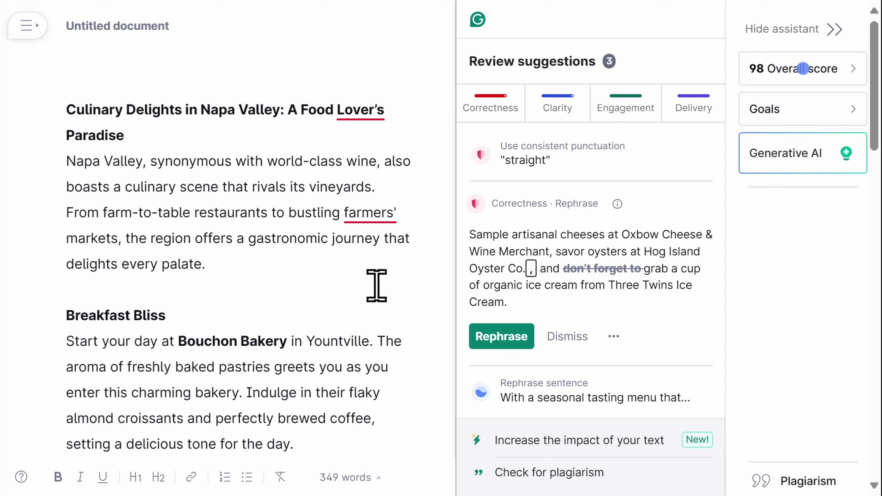
{"action": "left_click", "coordinate": [563, 162]}
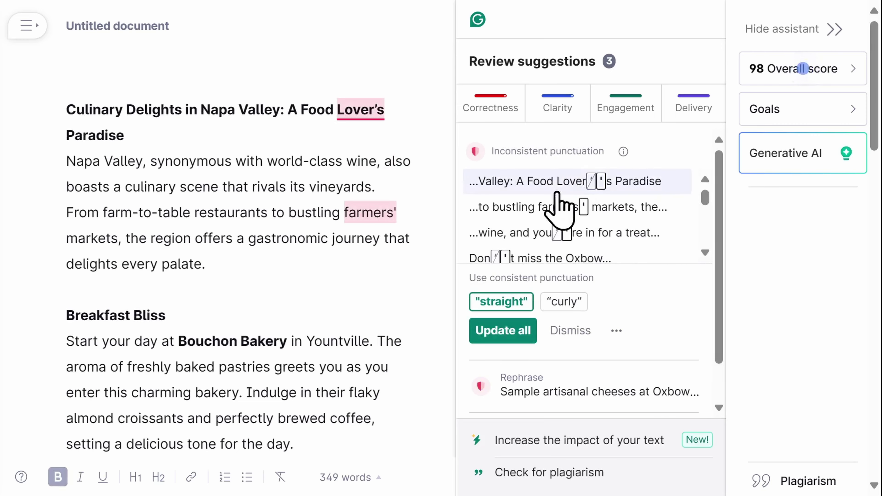
{"action": "left_click", "coordinate": [562, 337]}
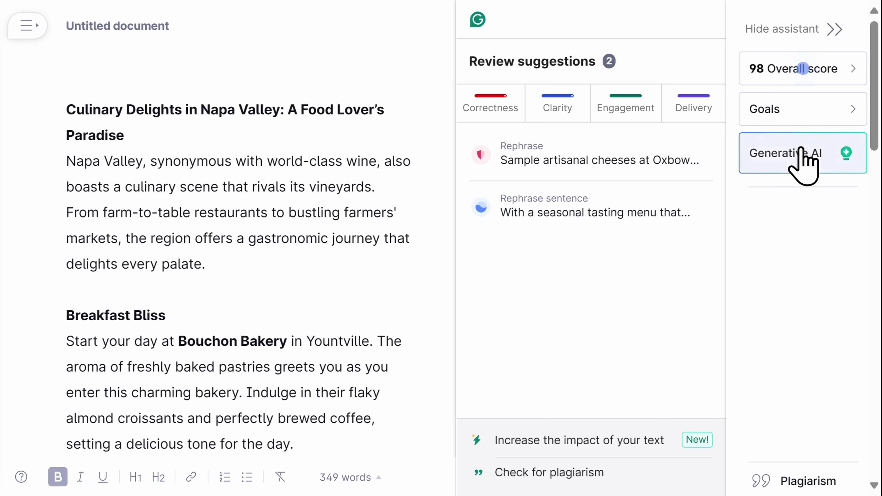
{"action": "left_click", "coordinate": [802, 156]}
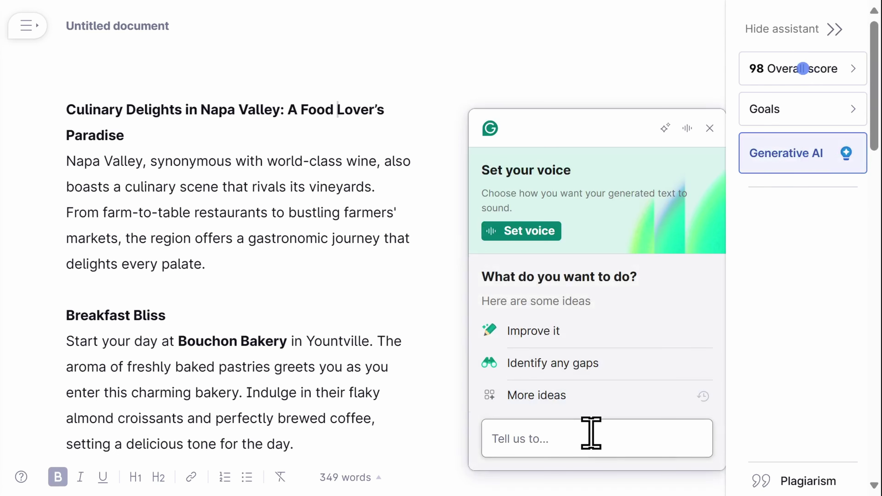
Ask the AI to make the article fun and whimsical and insert the 669-word rewrite
{"action": "type", "text": "make it sound more fun and whimsical"}
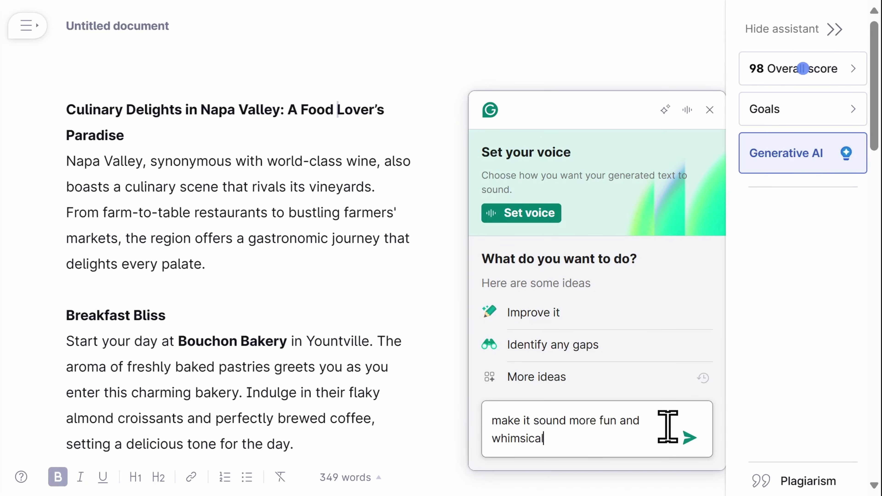
{"action": "left_click", "coordinate": [689, 438]}
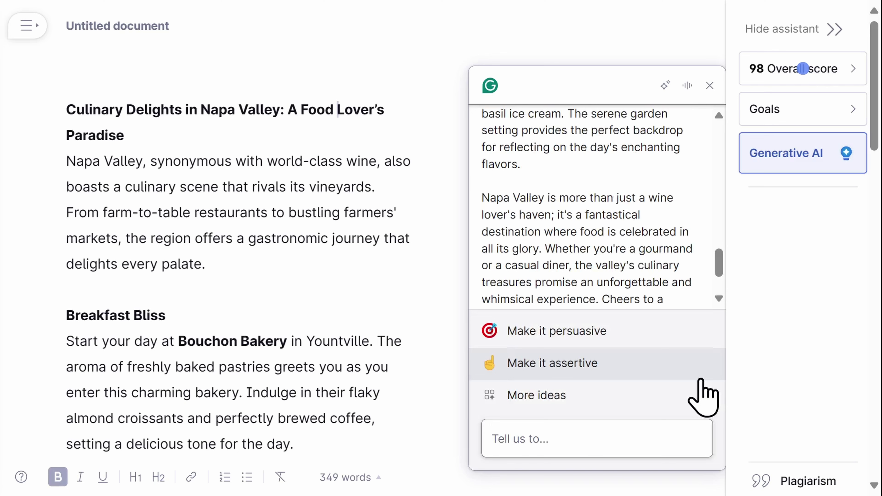
{"action": "scroll", "coordinate": [701, 271], "scroll_direction": "down", "scroll_amount": 3}
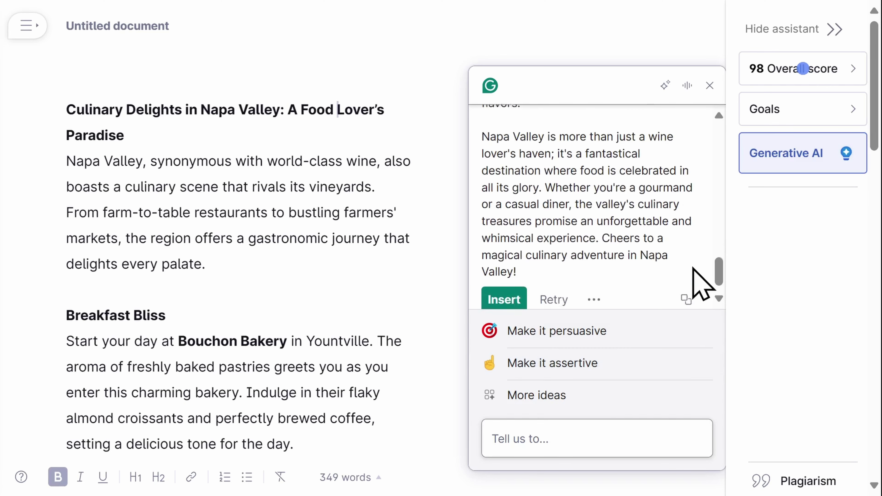
{"action": "left_click", "coordinate": [504, 284]}
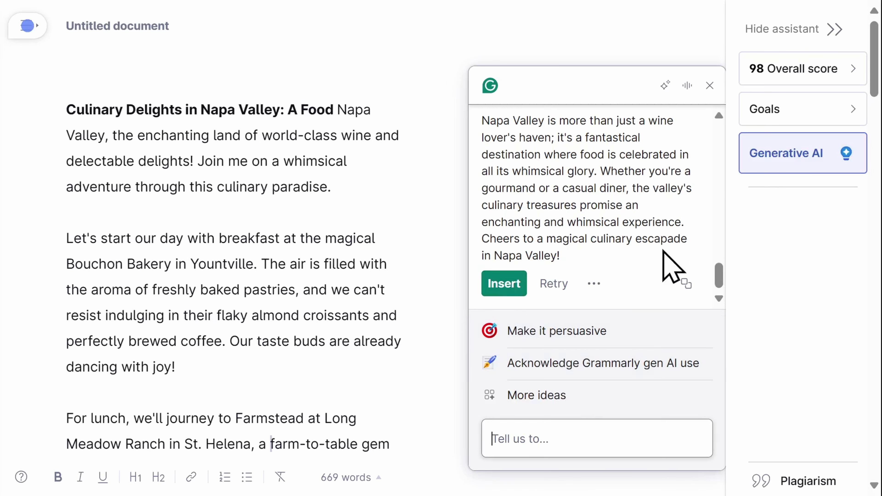
Run a plagiarism check showing a 5% match, then review the Performance score of 98
{"action": "left_click", "coordinate": [709, 86]}
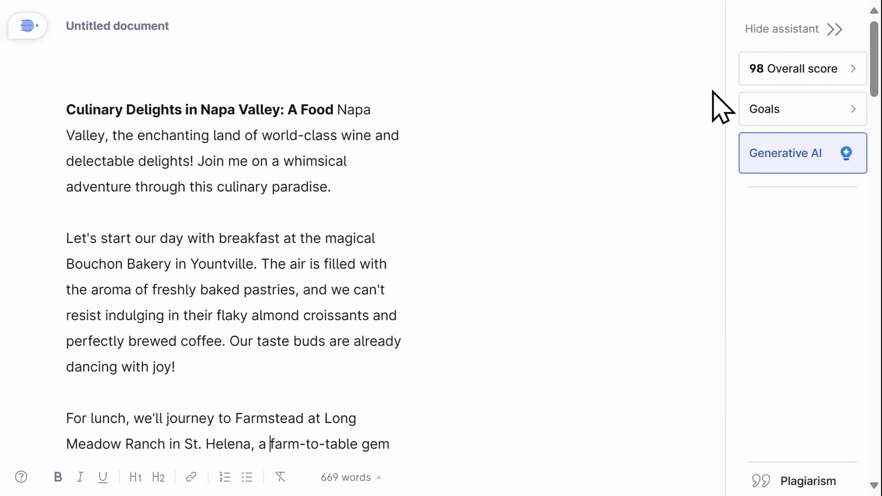
{"action": "left_click", "coordinate": [805, 483]}
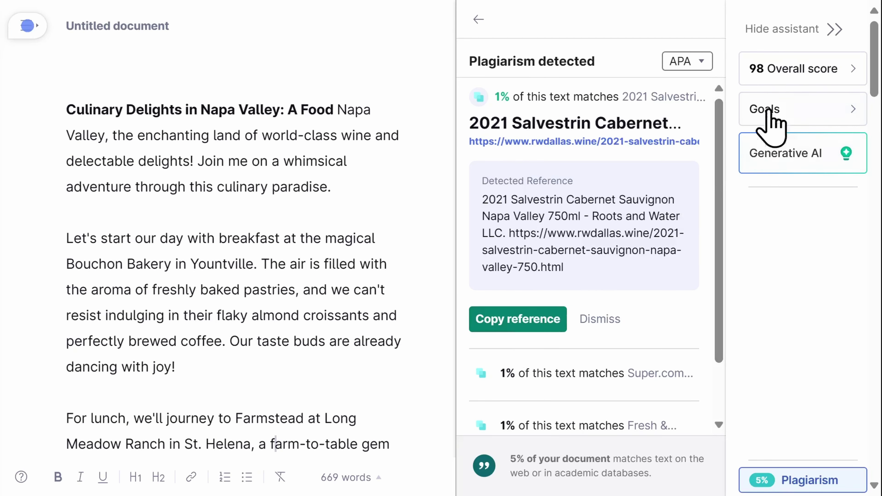
{"action": "left_click", "coordinate": [793, 70]}
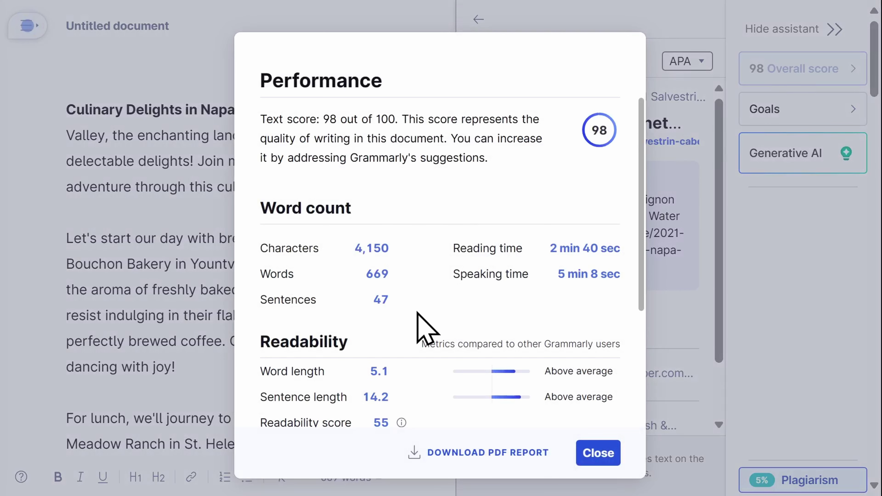
{"action": "scroll", "coordinate": [425, 327], "scroll_direction": "down", "scroll_amount": 5}
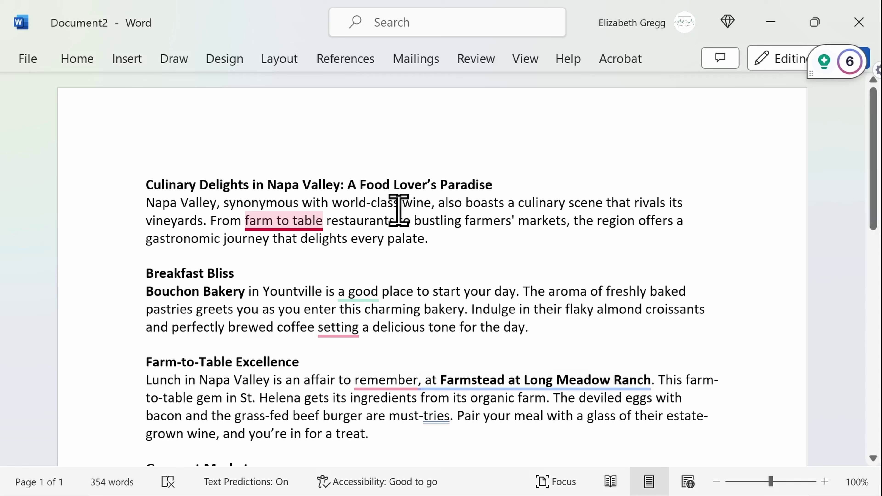
Accept the farm-to-table hyphen and 'an excellent' suggestions, then review Grammarly's suggestions list
{"action": "mouse_move", "coordinate": [301, 222]}
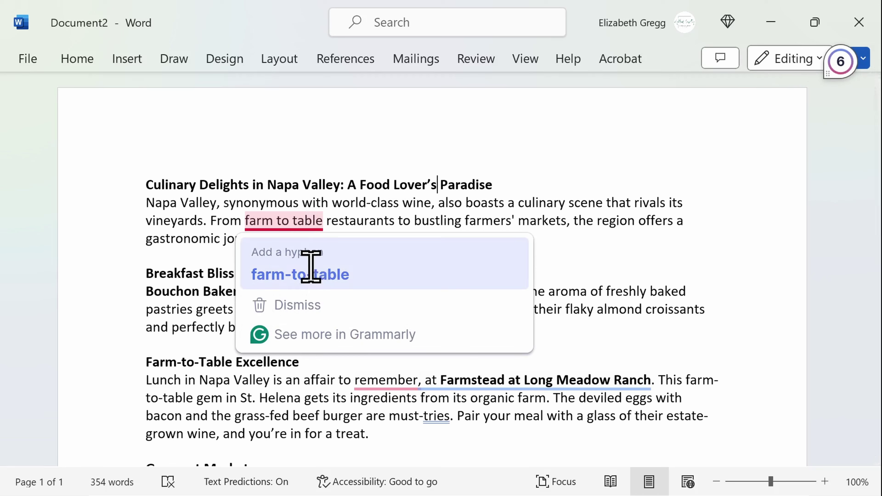
{"action": "left_click", "coordinate": [311, 274]}
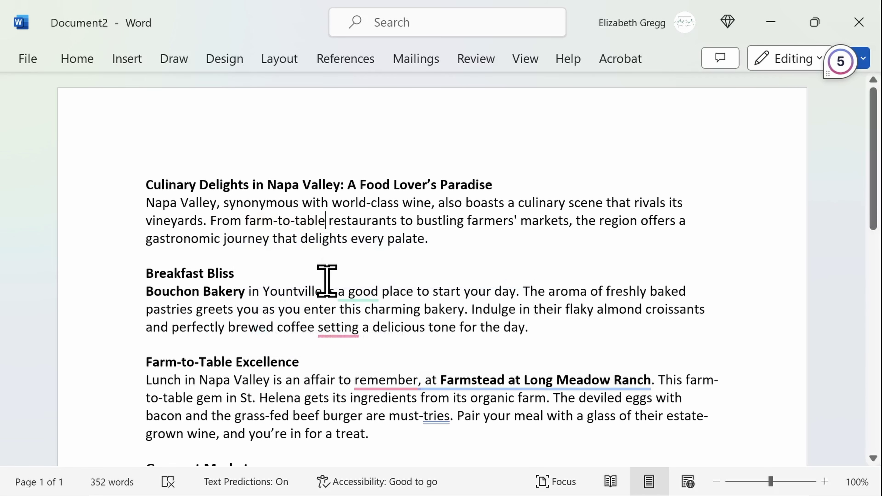
{"action": "mouse_move", "coordinate": [353, 293]}
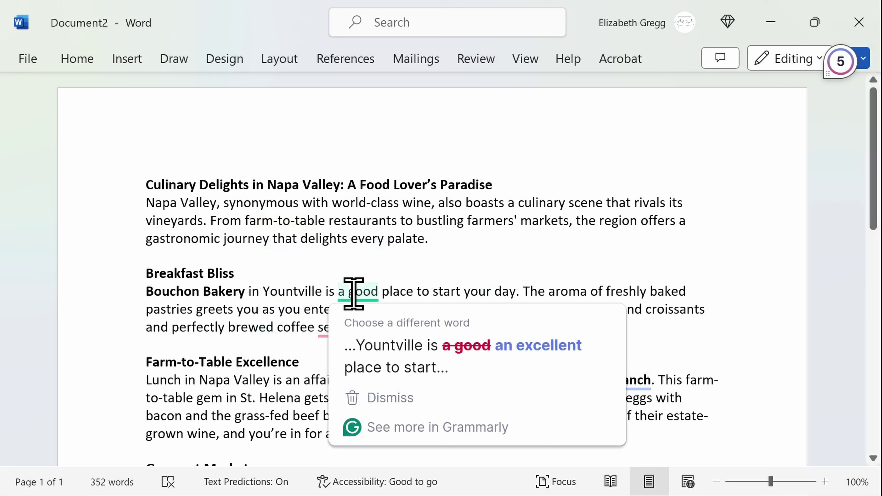
{"action": "left_click", "coordinate": [386, 350]}
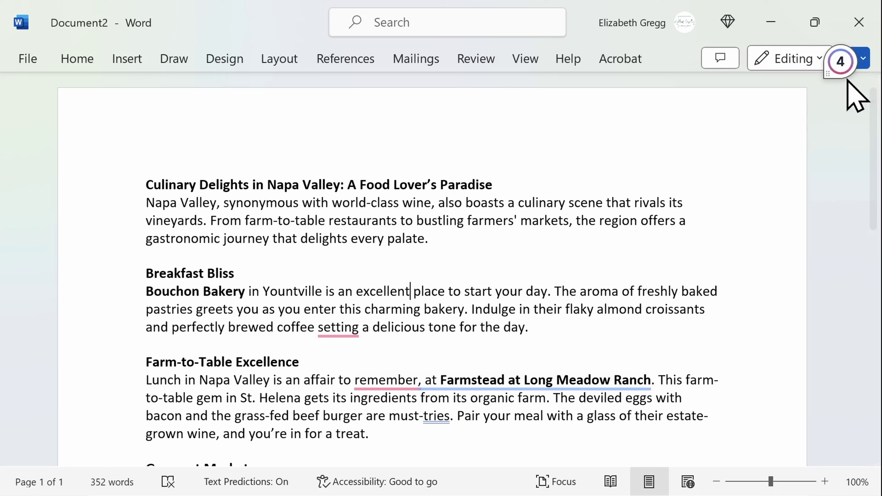
{"action": "left_click", "coordinate": [842, 64]}
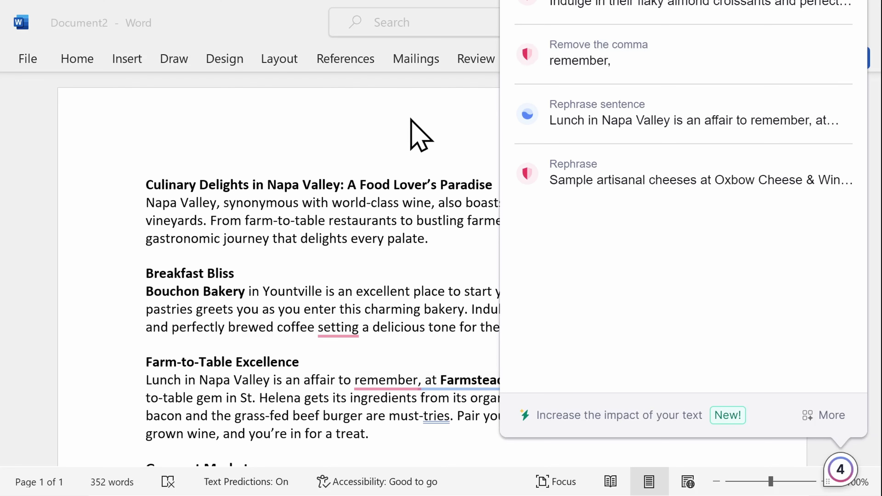
{"action": "left_click", "coordinate": [841, 473]}
{"action": "left_click", "coordinate": [823, 63]}
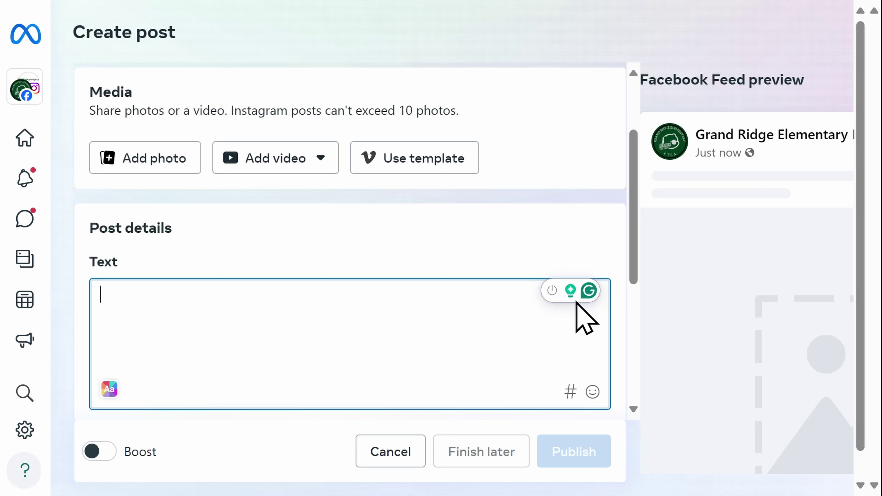
Ask Grammarly's AI to write an ad for the Summerfest event in the post
{"action": "left_click", "coordinate": [570, 292]}
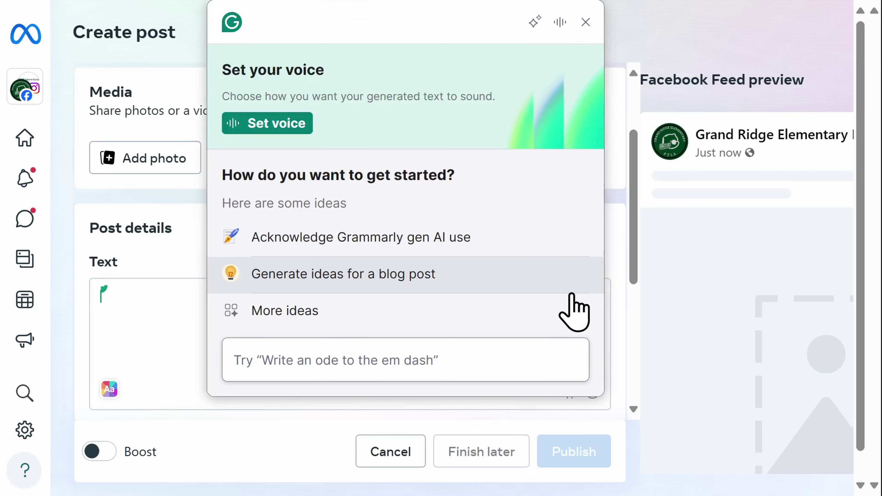
{"action": "type", "text": "Create a social media ad for an event. The event is Summerfest. A free family event will take place on June 12th from 6-8pm at Grand Ridge Elementary School. It will have food trucks, popcorn, cotton candy, bounce houses, and face painting."}
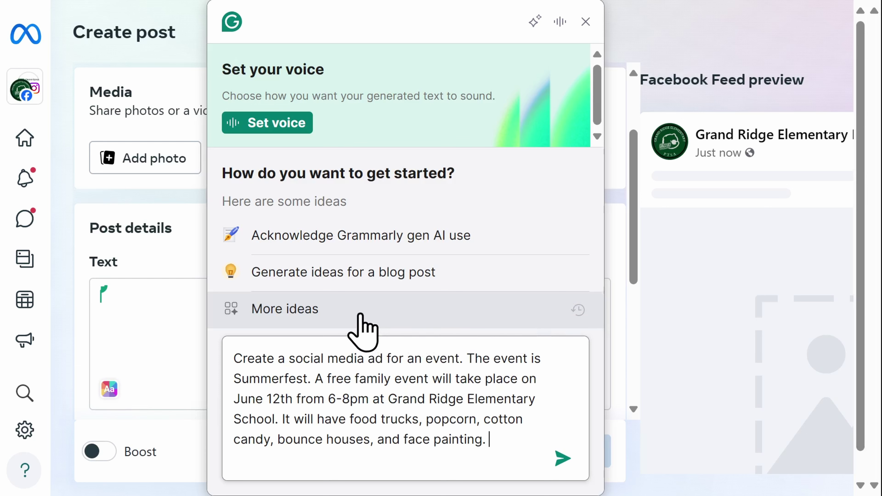
{"action": "left_click", "coordinate": [563, 459]}
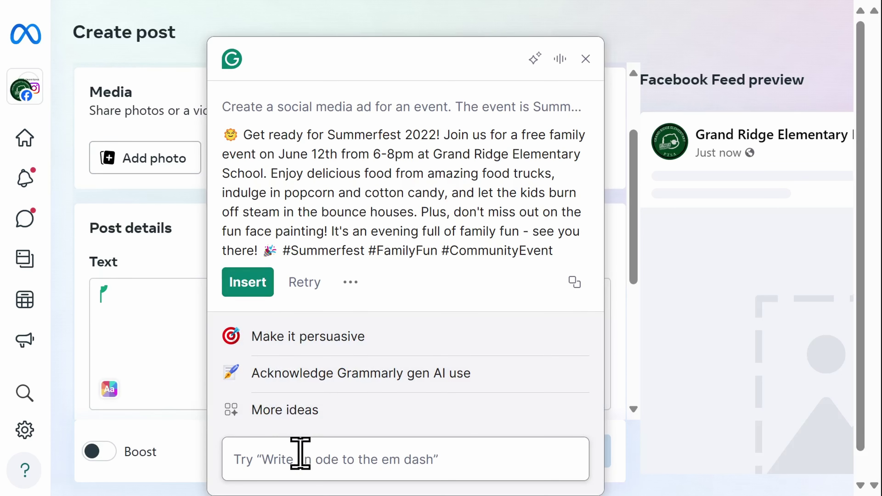
Generate three Summerfest social media posts and browse the full list of writing ideas
{"action": "type", "text": "Create three social media posts for an event. The event is Summerfest. A free family event will take place on June 12th from 6-8pm at Grand Ridge Elementary School. It will have food trucks, popcorn, cotton candy, bounce houses, and face painting."}
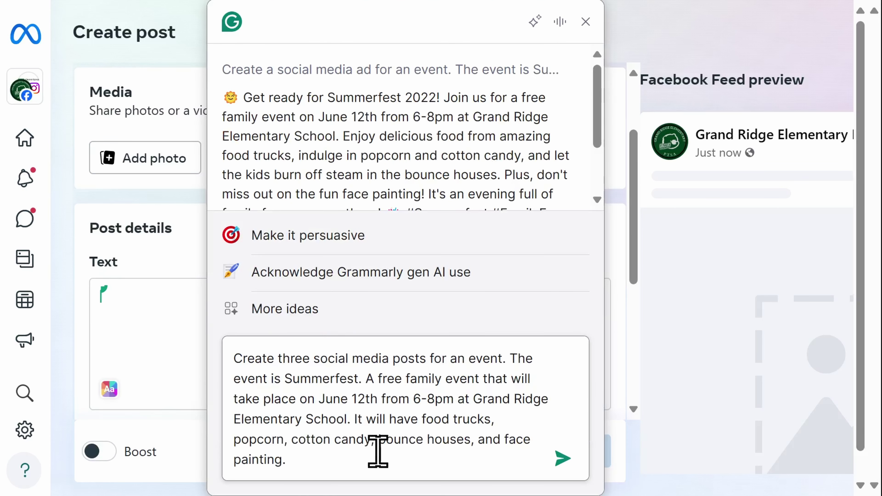
{"action": "left_click", "coordinate": [562, 458]}
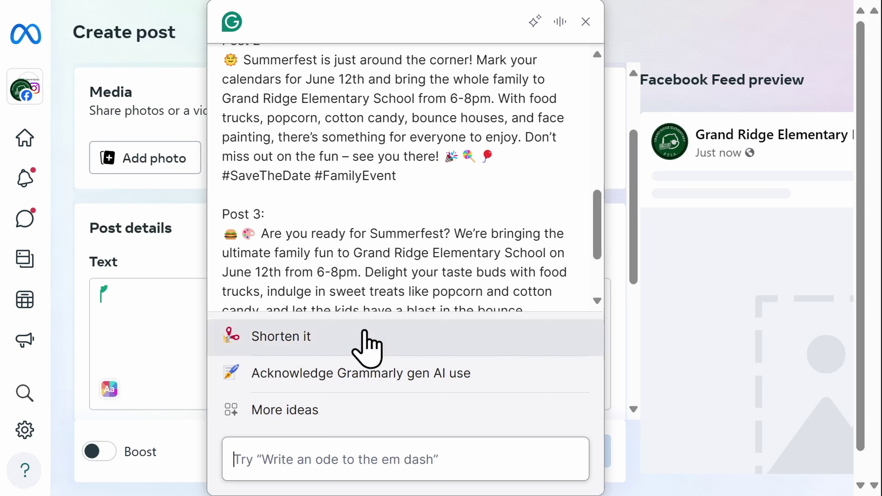
{"action": "left_click", "coordinate": [331, 415]}
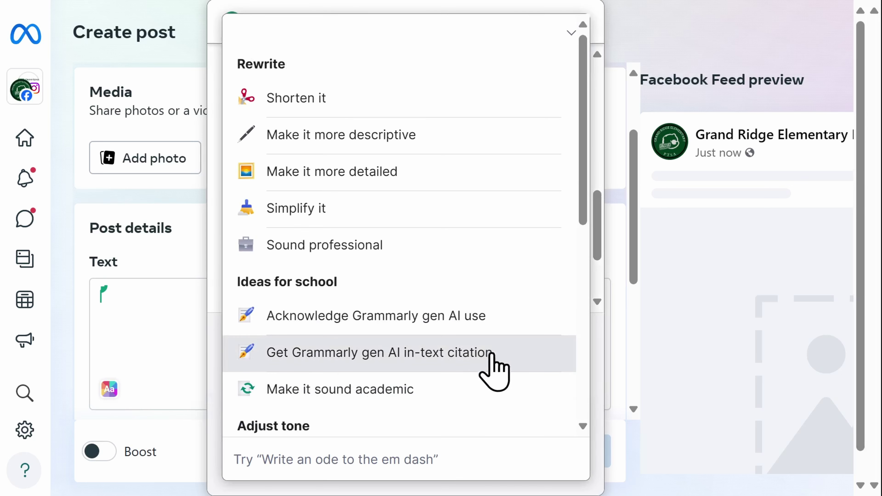
{"action": "scroll", "coordinate": [513, 390], "scroll_direction": "down", "scroll_amount": 7}
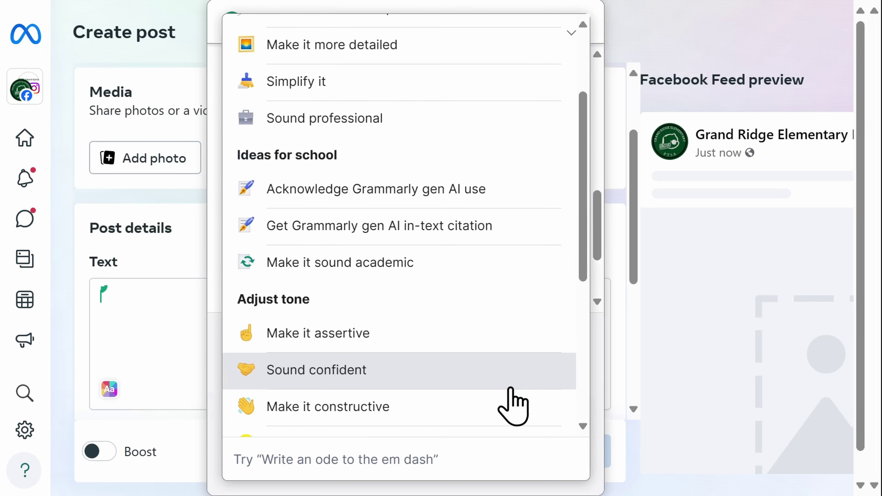
{"action": "scroll", "coordinate": [511, 404], "scroll_direction": "down", "scroll_amount": 5}
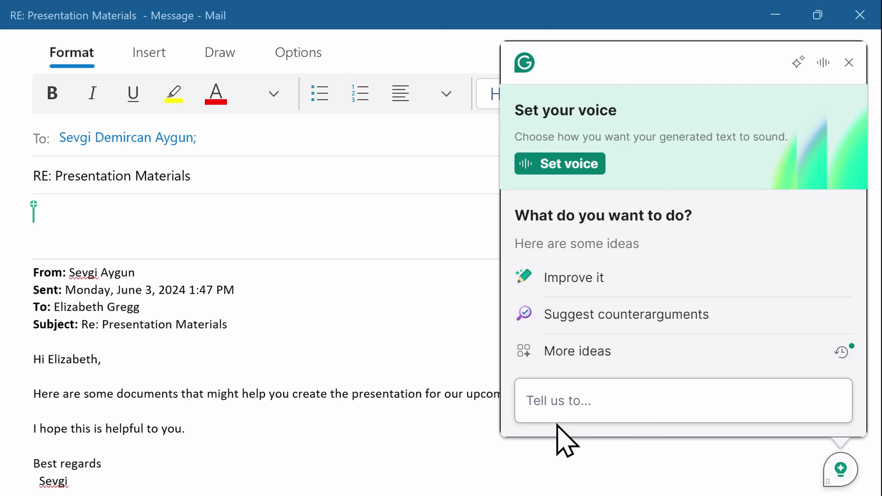
Generate a thank-you note about the conference documents and insert it at the top of the reply
{"action": "left_click", "coordinate": [568, 401]}
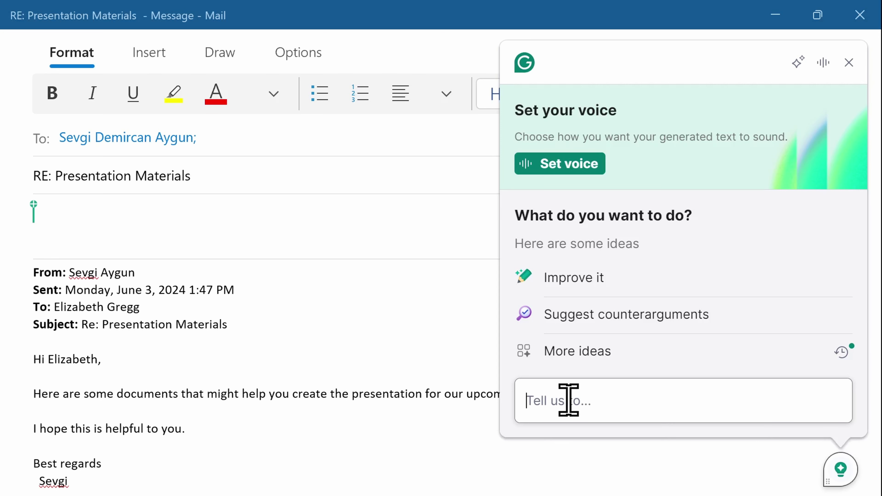
{"action": "type", "text": "Write a thank you note"}
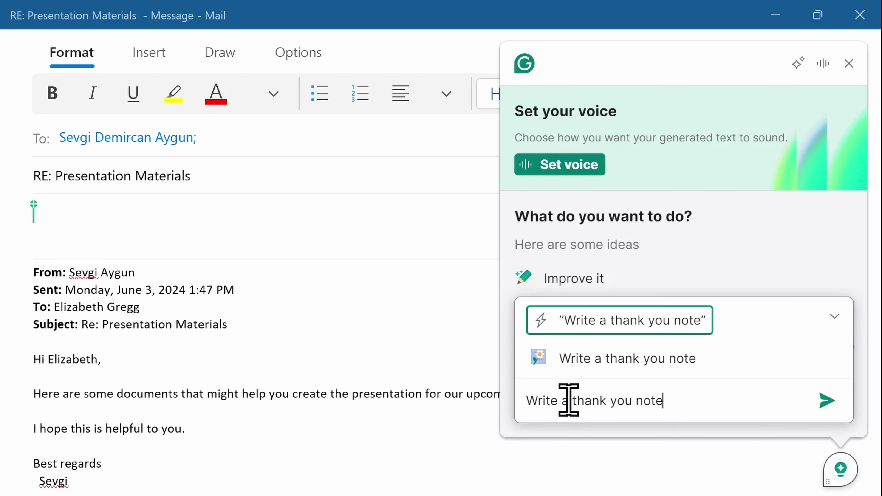
{"action": "left_click", "coordinate": [819, 402]}
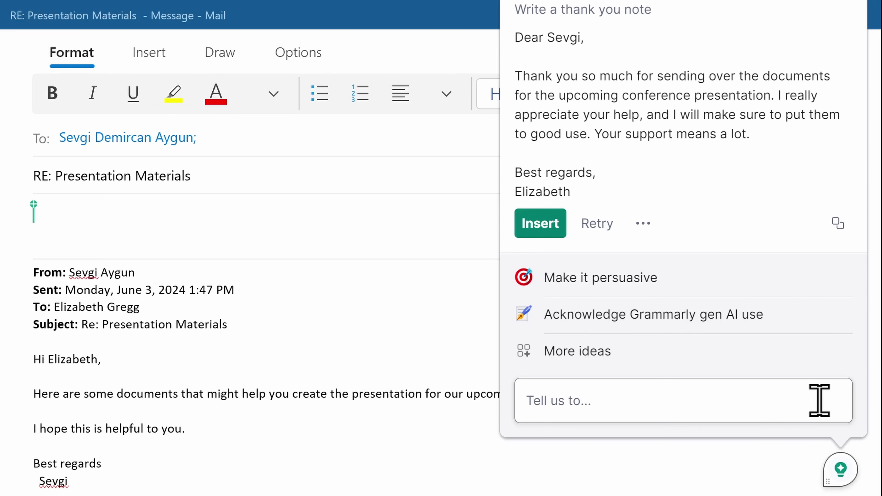
{"action": "left_click", "coordinate": [524, 229]}
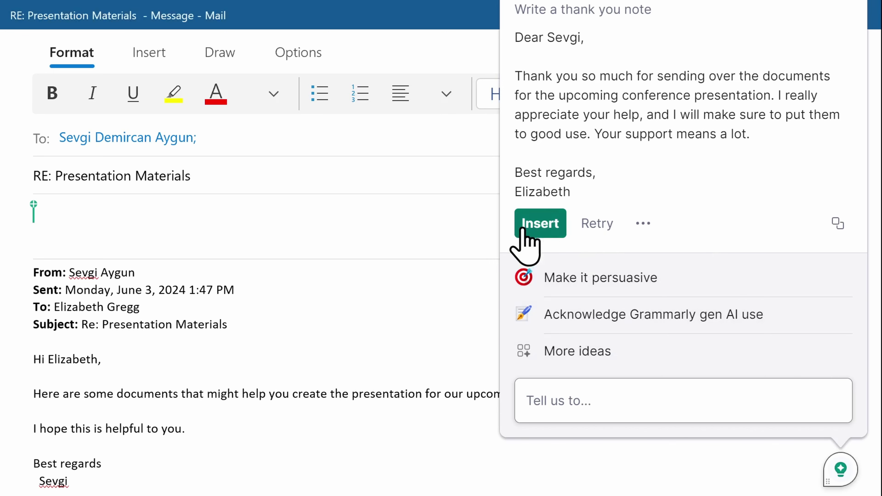
{"action": "left_click", "coordinate": [405, 307]}
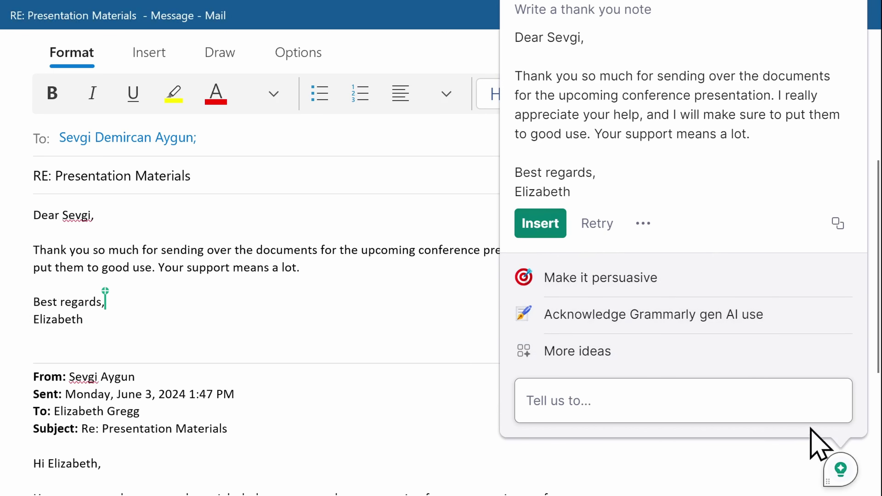
{"action": "left_click", "coordinate": [840, 473]}
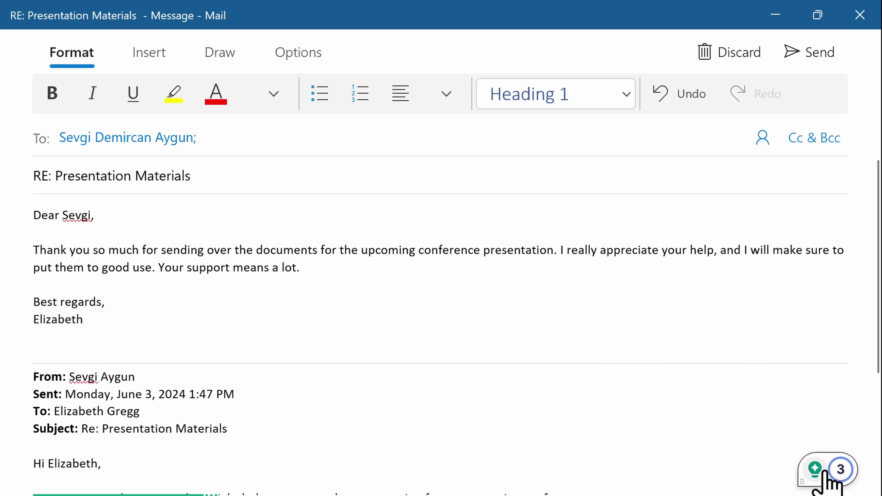
Browse Grammarly's writing ideas, trying and closing the Ask for a favor prompt
{"action": "left_click", "coordinate": [818, 471]}
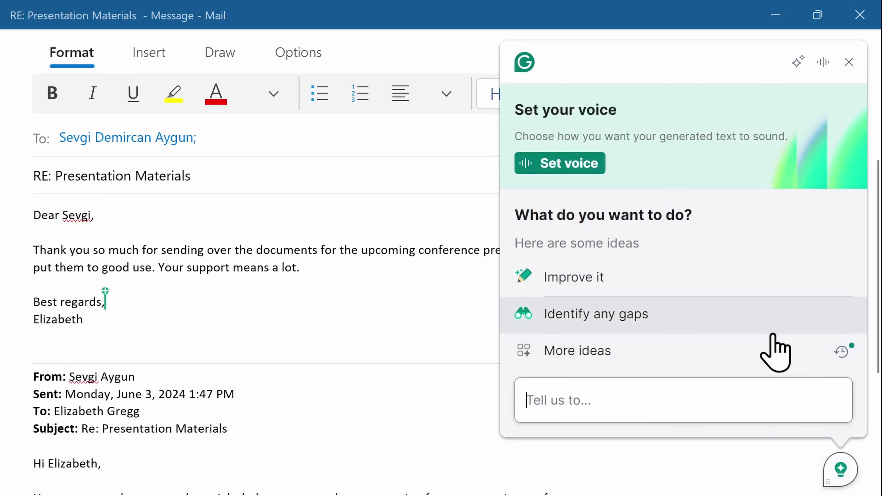
{"action": "left_click", "coordinate": [776, 351]}
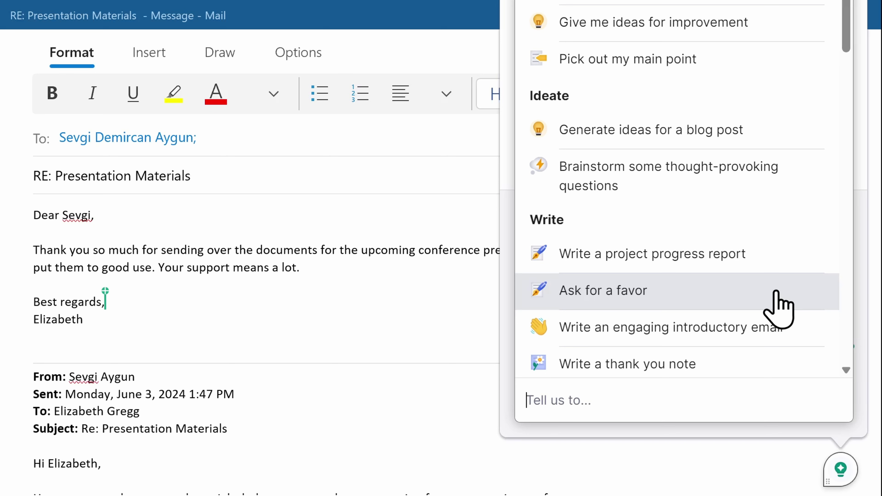
{"action": "left_click", "coordinate": [777, 301]}
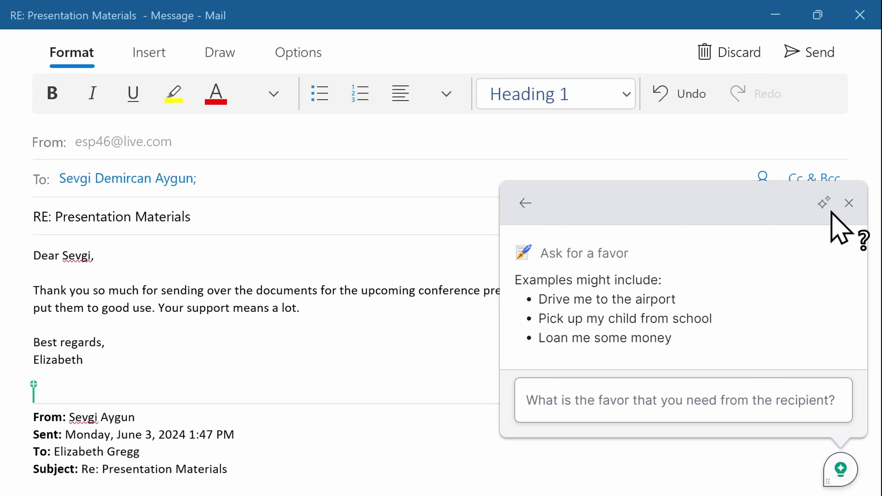
{"action": "left_click", "coordinate": [848, 204]}
Accept the more confident rewording of the information sentence, removing 'maybe'
{"action": "scroll", "coordinate": [500, 382], "scroll_direction": "down", "scroll_amount": 5}
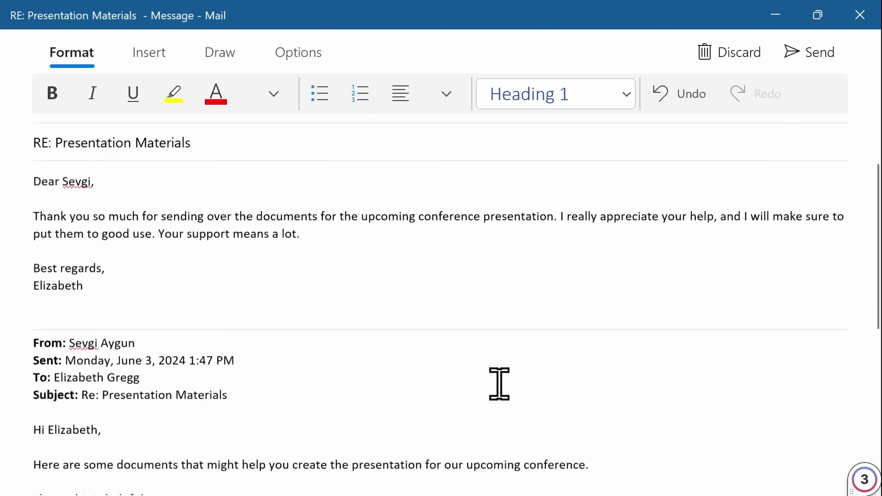
{"action": "scroll", "coordinate": [499, 384], "scroll_direction": "down", "scroll_amount": 3}
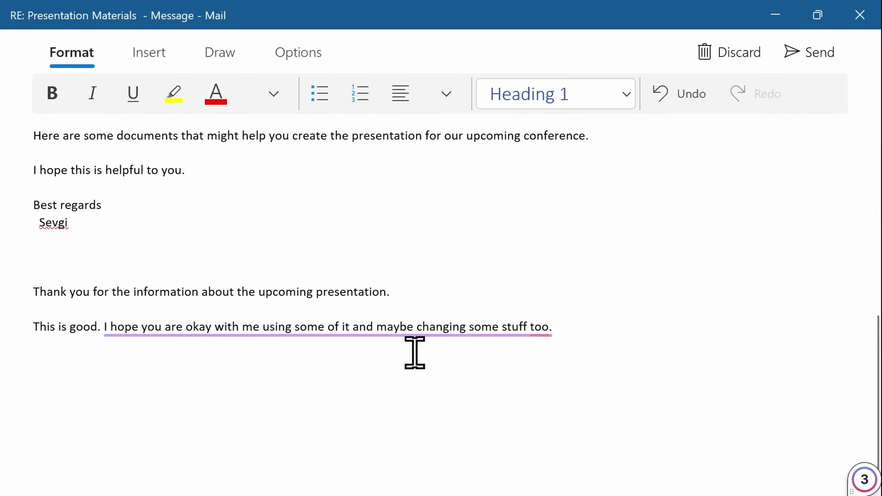
{"action": "mouse_move", "coordinate": [367, 333]}
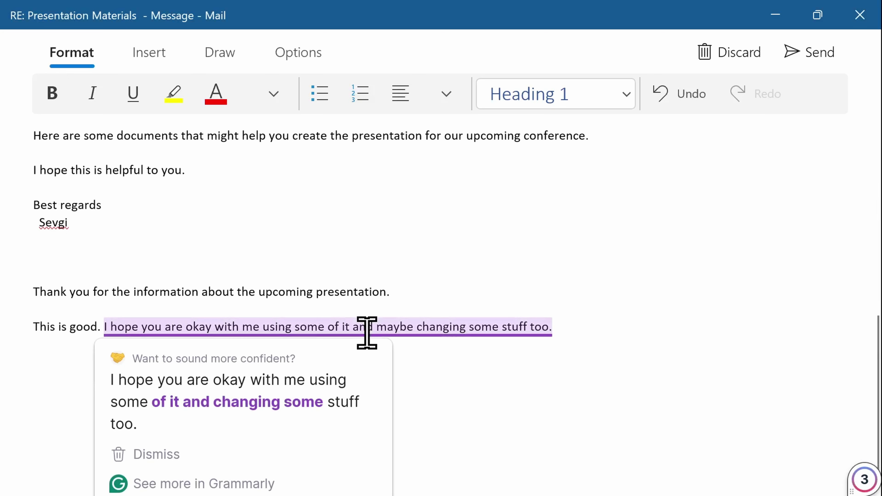
{"action": "left_click", "coordinate": [336, 394]}
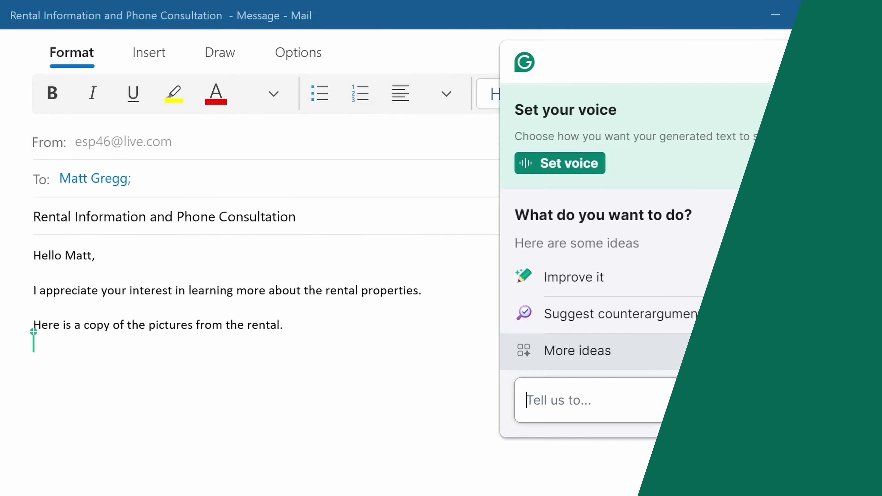
Insert a Microsoft 365 link to Rental Pictures.pptx below the pictures sentence, then start a new line
{"action": "scroll", "coordinate": [709, 321], "scroll_direction": "down", "scroll_amount": 10}
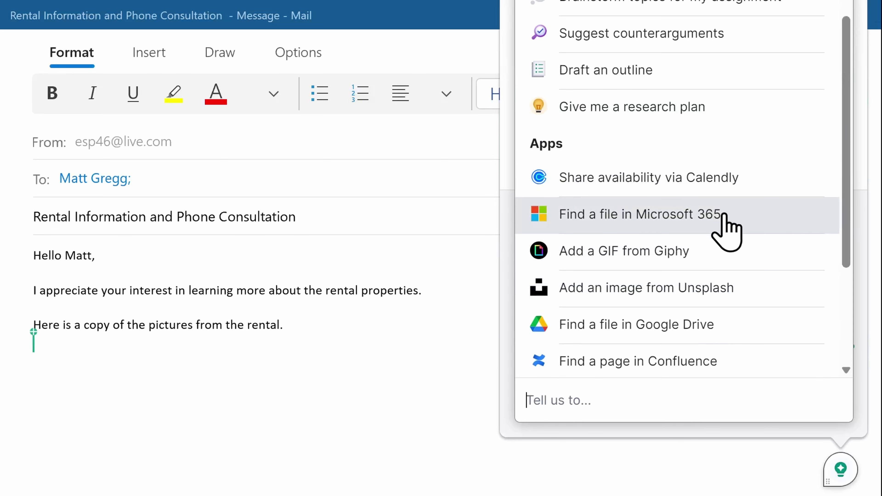
{"action": "left_click", "coordinate": [724, 214]}
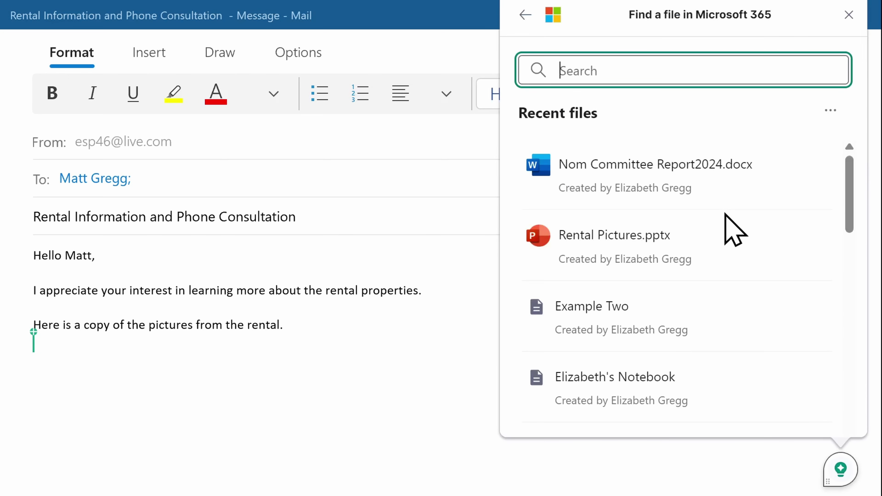
{"action": "left_click", "coordinate": [727, 239]}
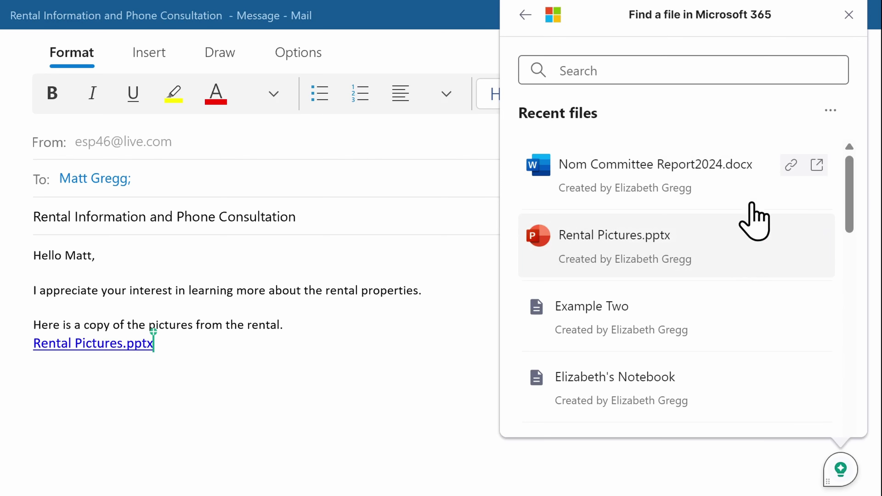
{"action": "left_click", "coordinate": [847, 15]}
{"action": "key", "text": "Return"}
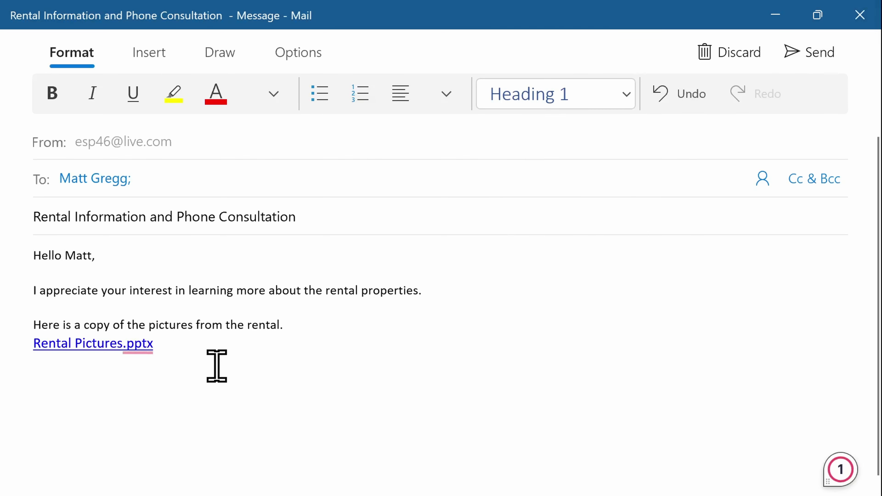
Paste the scheduling sentences and replace 'calendar availability' with a Free Phone Consultation Calendly link
{"action": "type", "text": "Let’s schedule a time to discuss in greater detail.  Here is my calendar availability, please schedule at your convenience."}
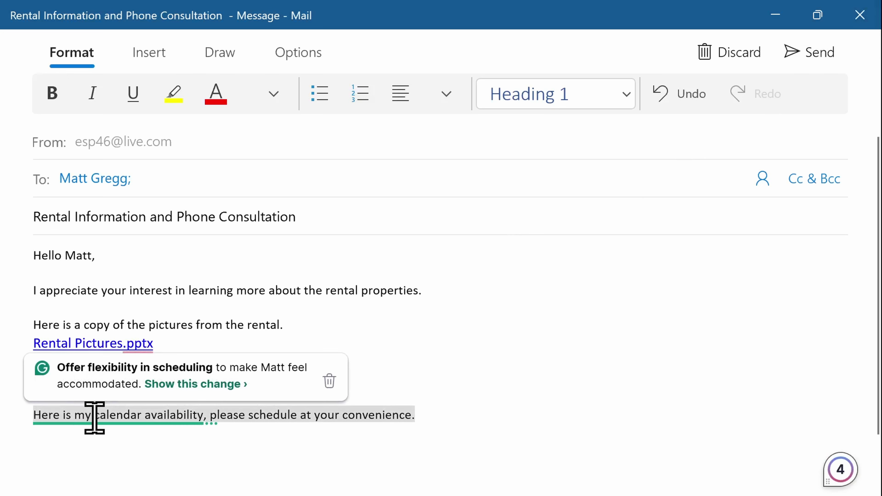
{"action": "left_click_drag", "start_coordinate": [94, 417], "coordinate": [200, 423]}
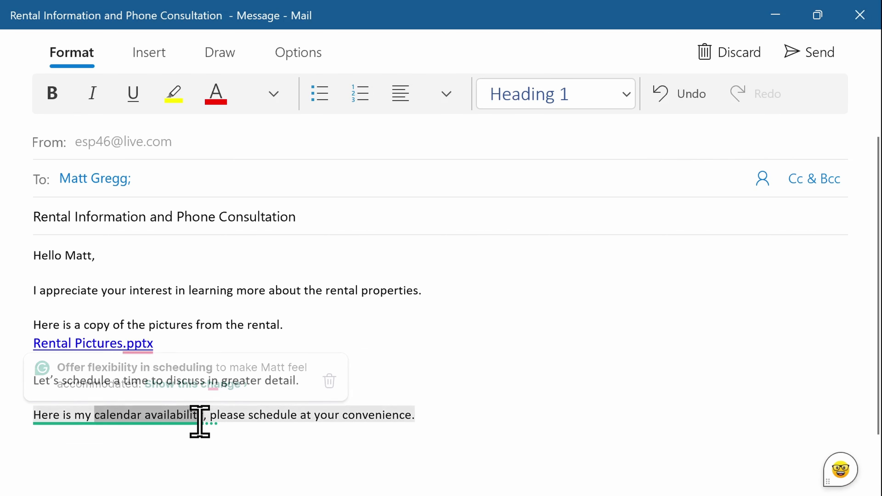
{"action": "left_click", "coordinate": [137, 440]}
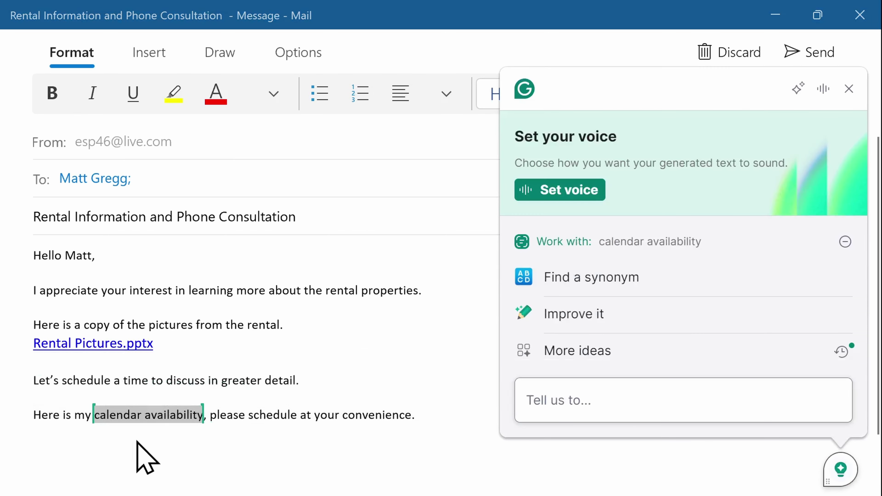
{"action": "left_click", "coordinate": [642, 360]}
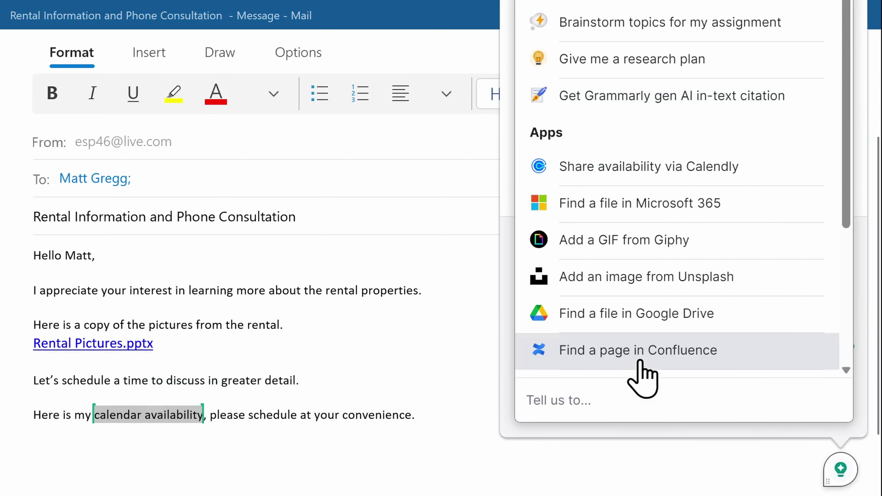
{"action": "left_click", "coordinate": [681, 174]}
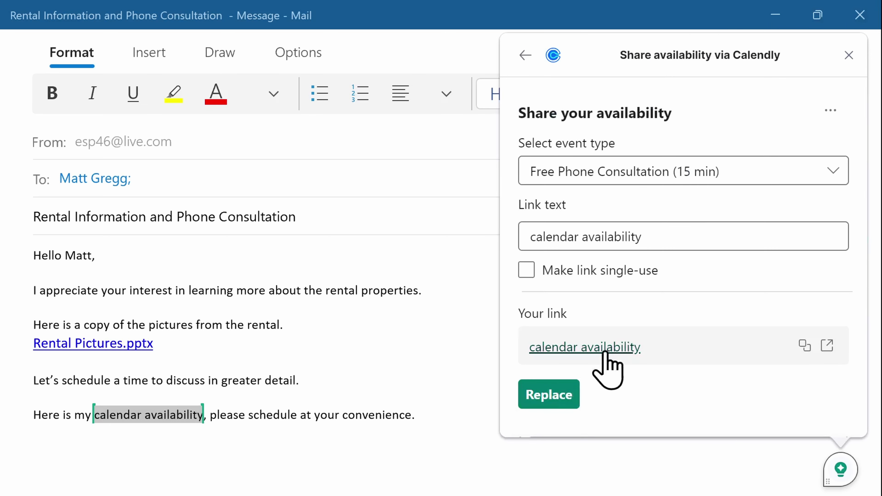
{"action": "left_click", "coordinate": [569, 407]}
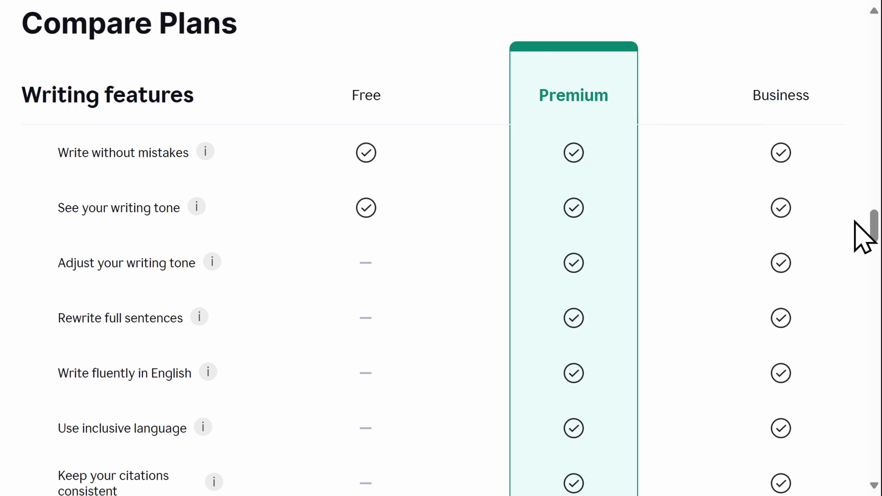
Scroll the Compare Plans table down to the AI prompts and Complete workflows rows
{"action": "scroll", "coordinate": [855, 222], "scroll_direction": "down", "scroll_amount": 2}
{"action": "scroll", "coordinate": [855, 221], "scroll_direction": "down", "scroll_amount": 2}
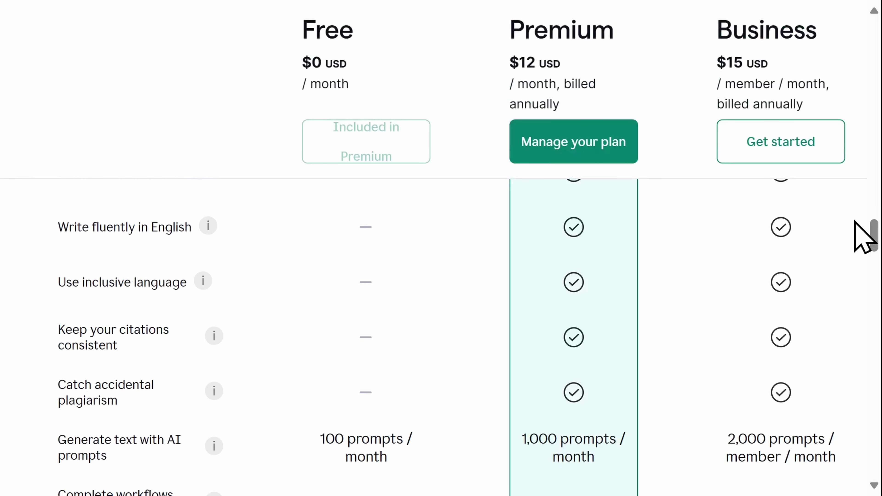
{"action": "scroll", "coordinate": [855, 221], "scroll_direction": "down", "scroll_amount": 2}
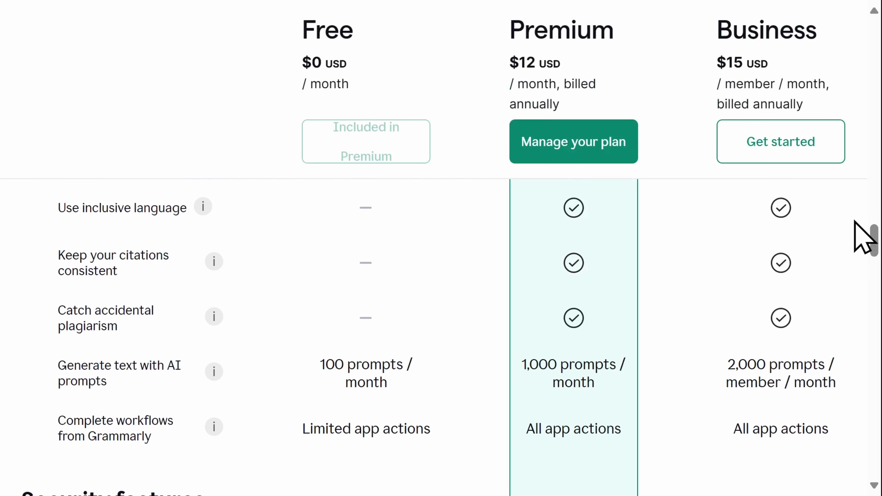
{"action": "scroll", "coordinate": [863, 237], "scroll_direction": "down", "scroll_amount": 2}
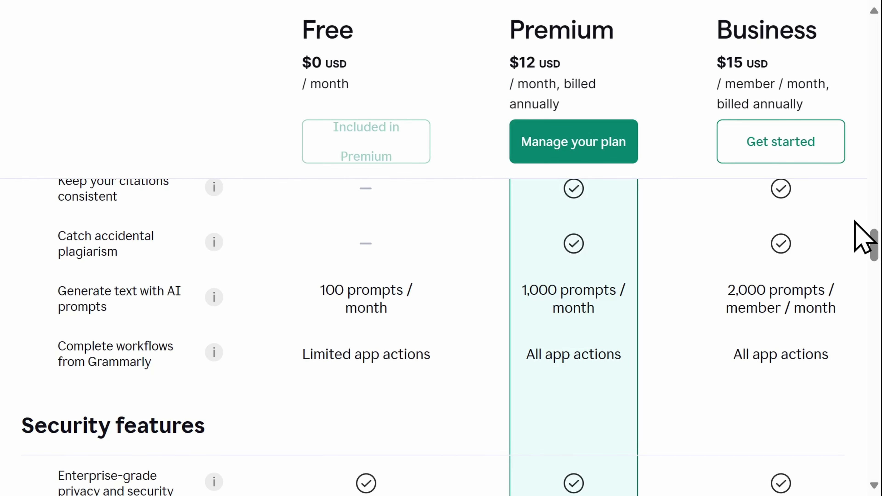